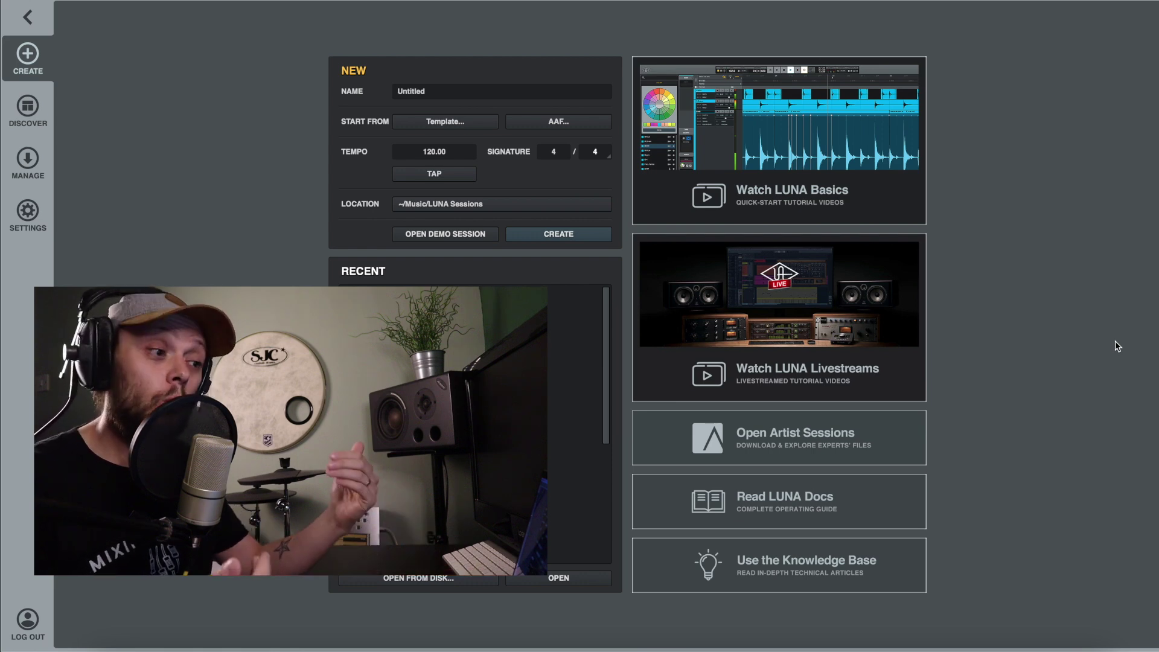
Replace the default session name with 'Song Name' and create the 120 BPM, 4/4 session
double_click(435, 90)
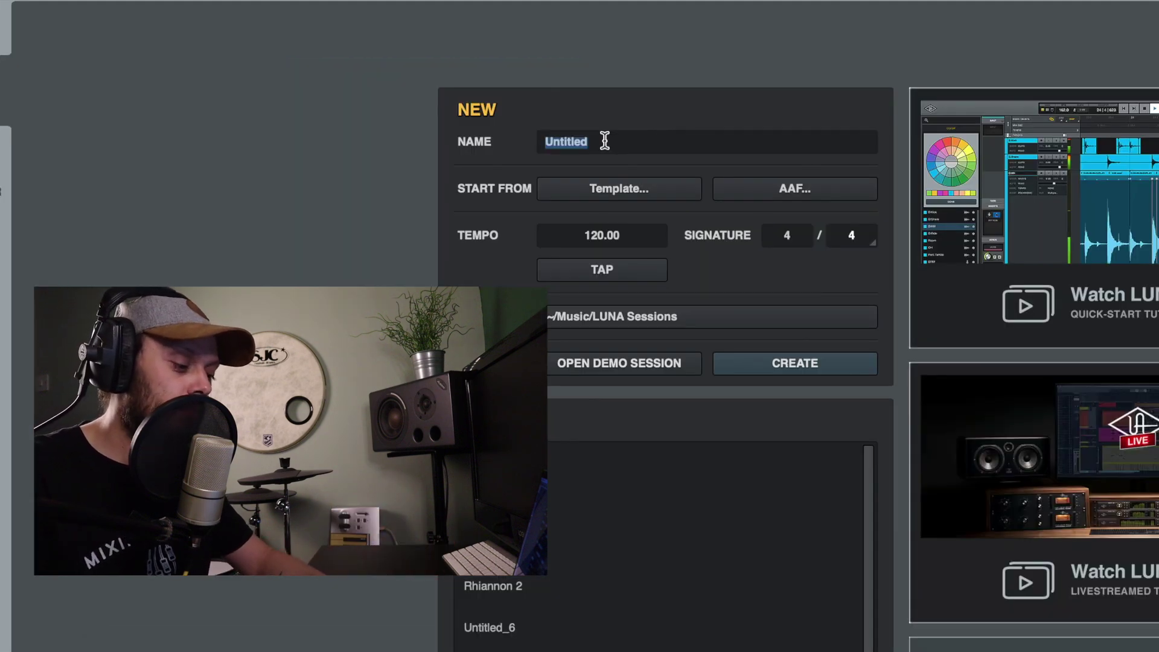
text(Song Nam)
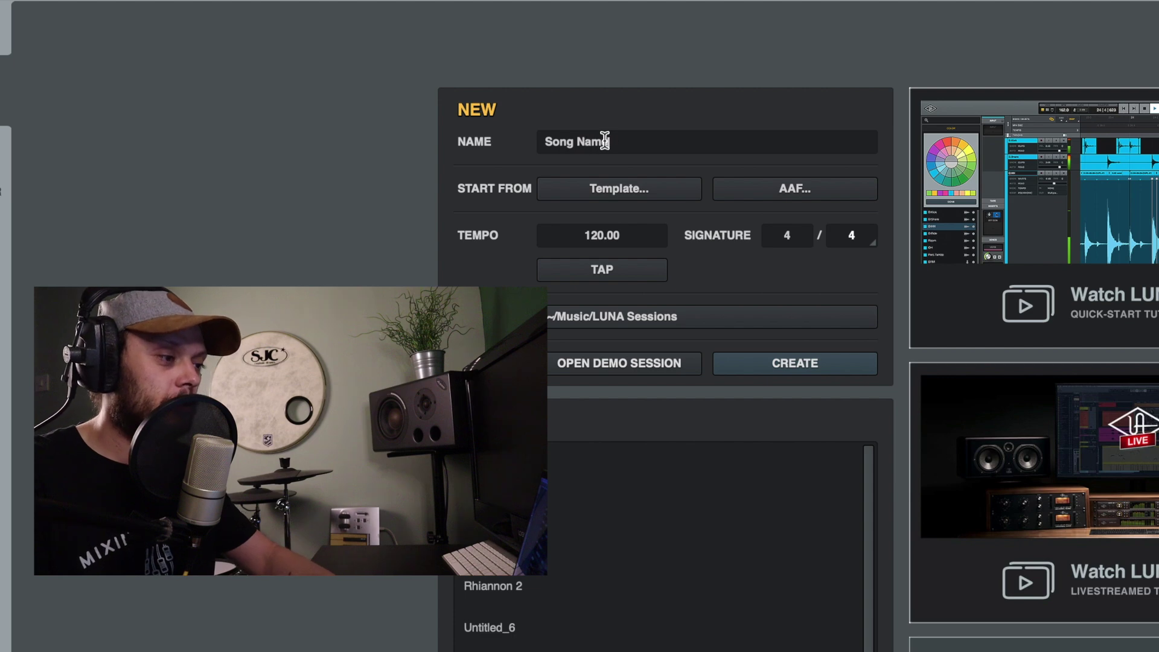
text(e)
click(808, 362)
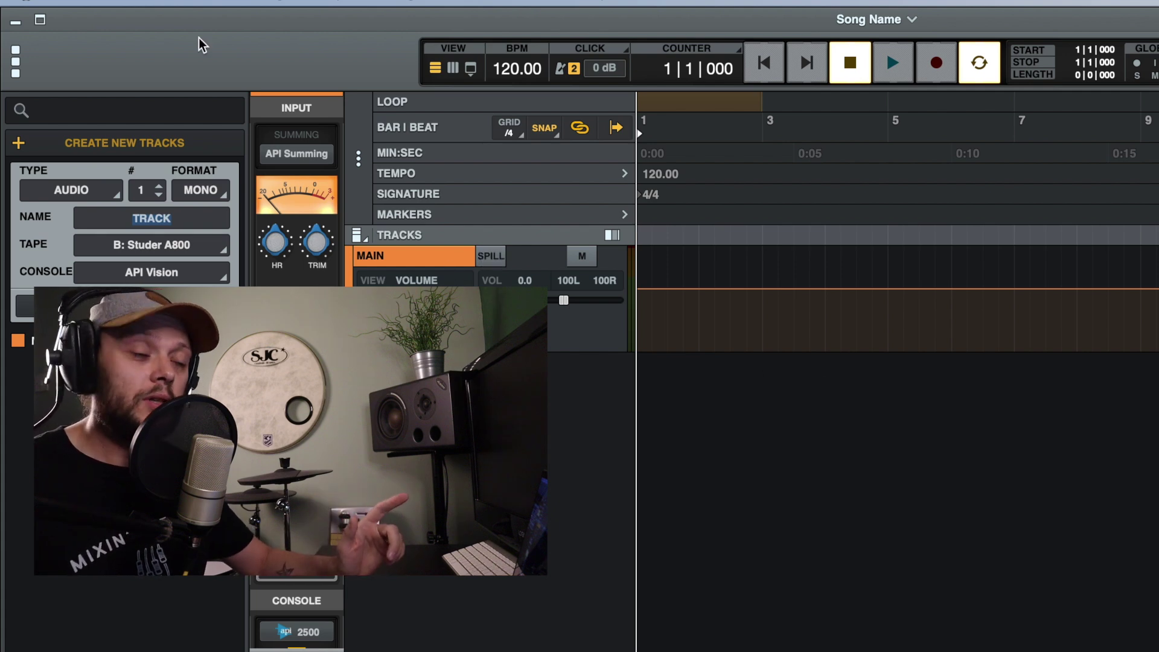
Save a new version of the session named 'Mix B' from the File menu
click(118, 11)
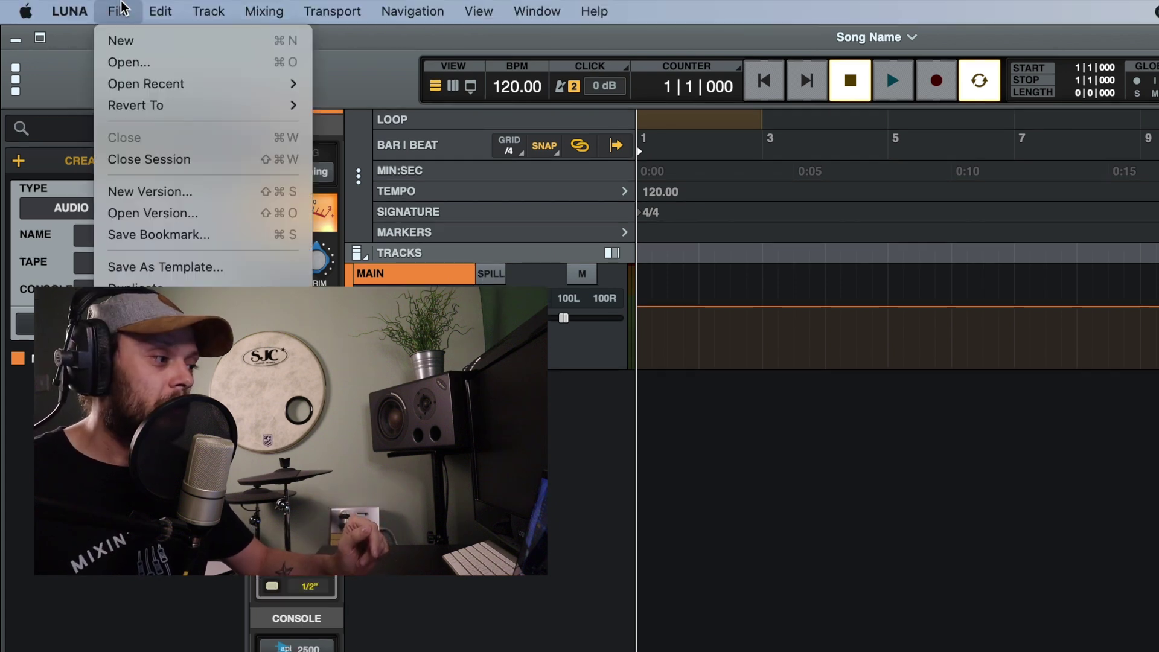
click(197, 195)
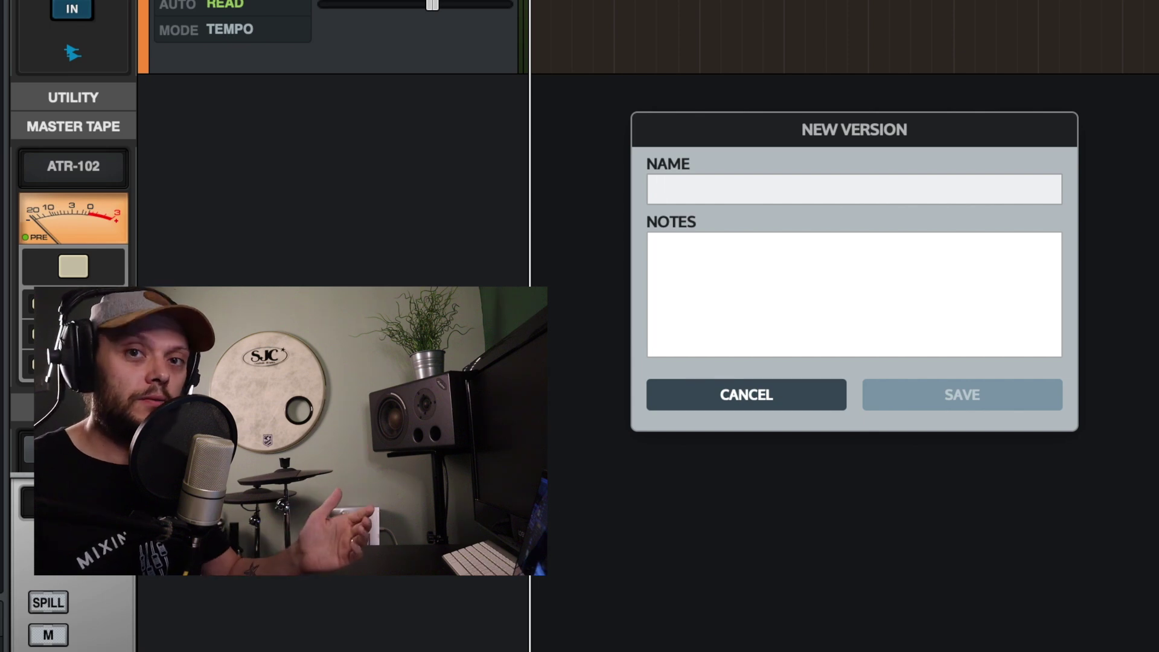
text(Mix)
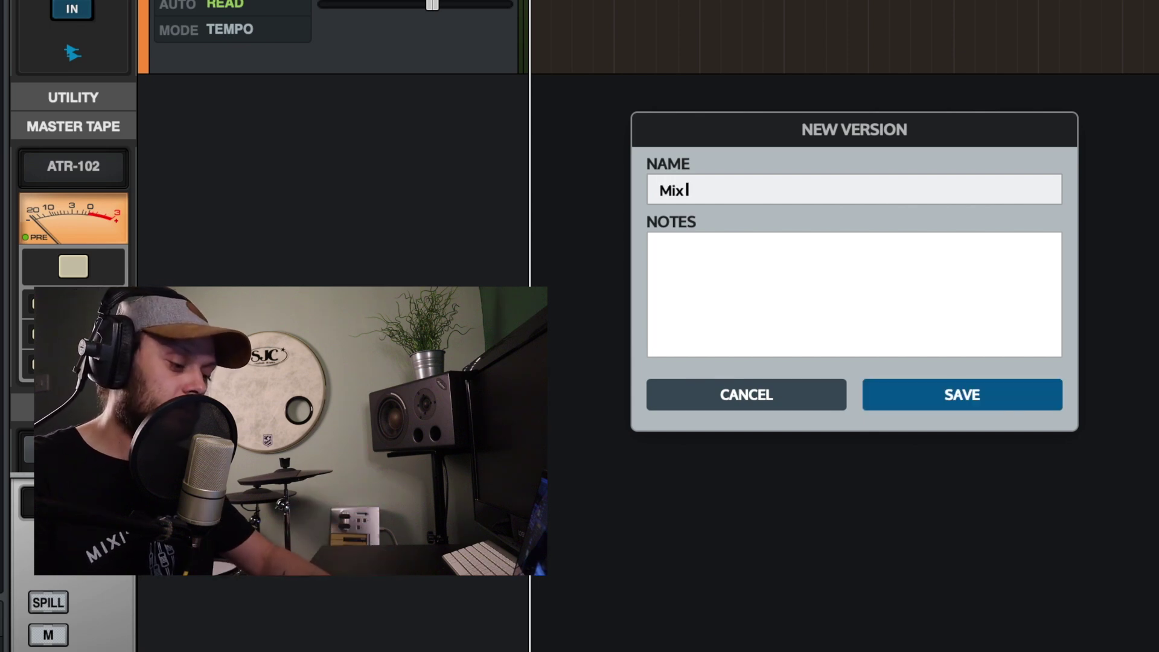
text( B)
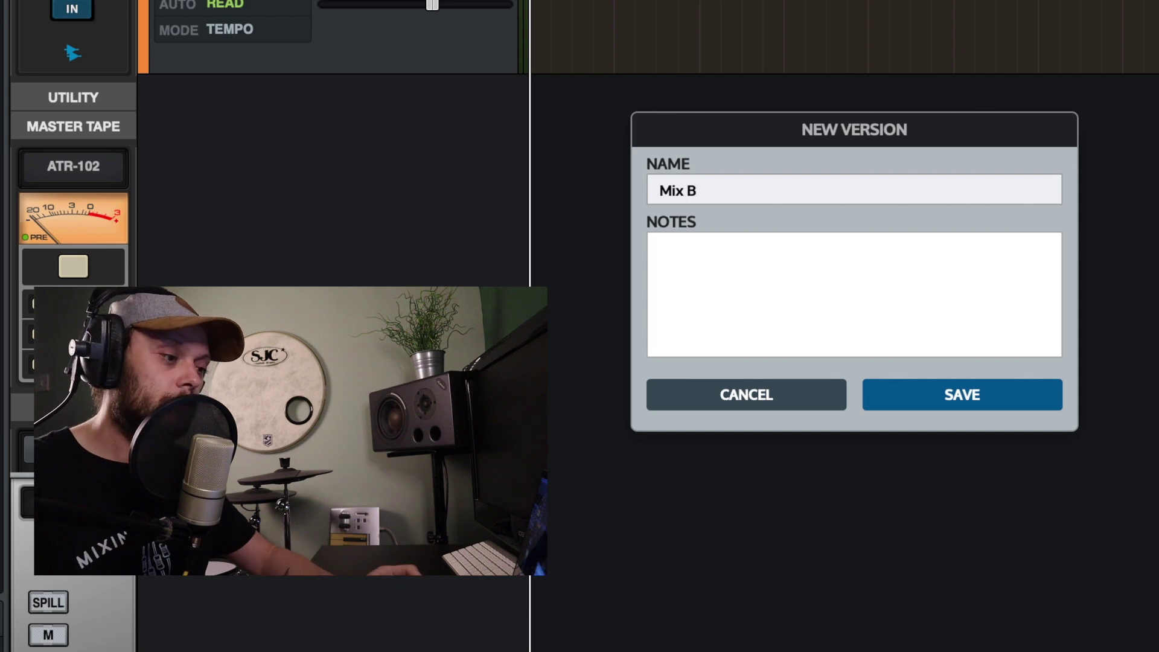
key(Return)
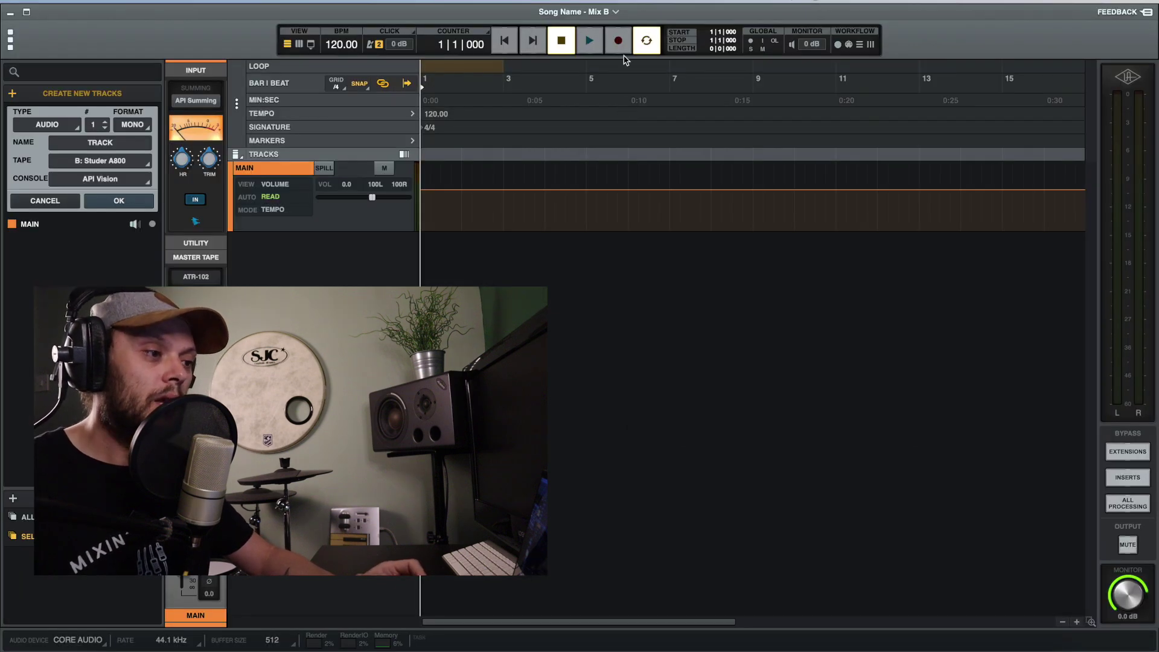
Show the Versions and Bookmarks list and look over the Initial Version and Mix B entries
click(617, 12)
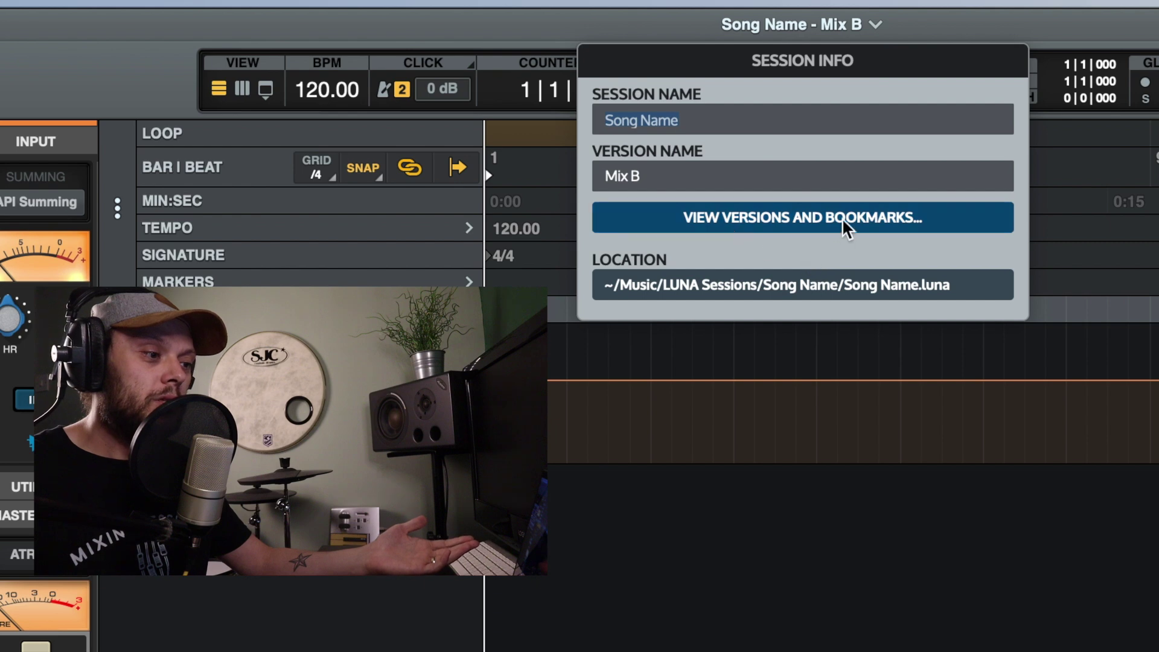
click(842, 219)
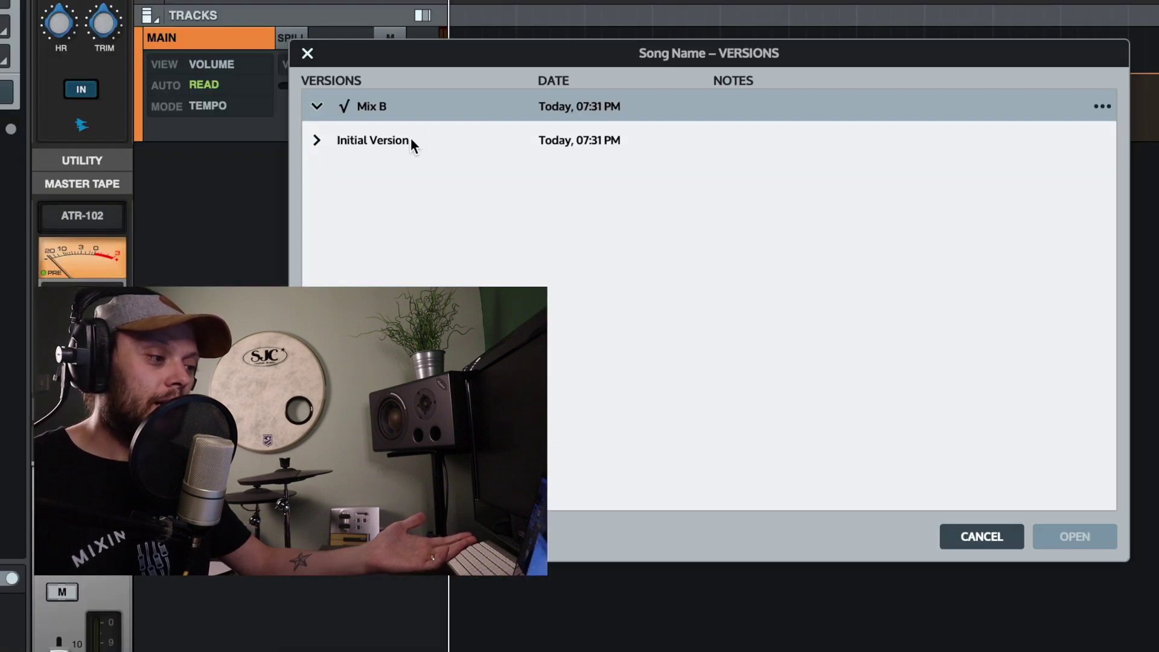
click(410, 142)
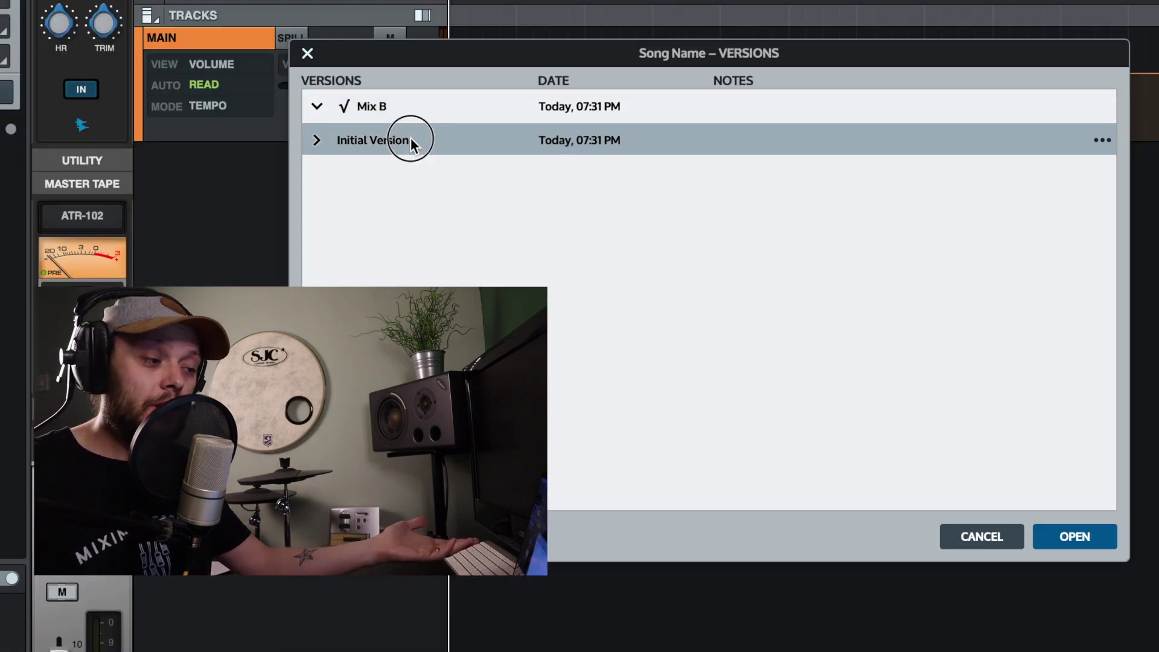
click(407, 107)
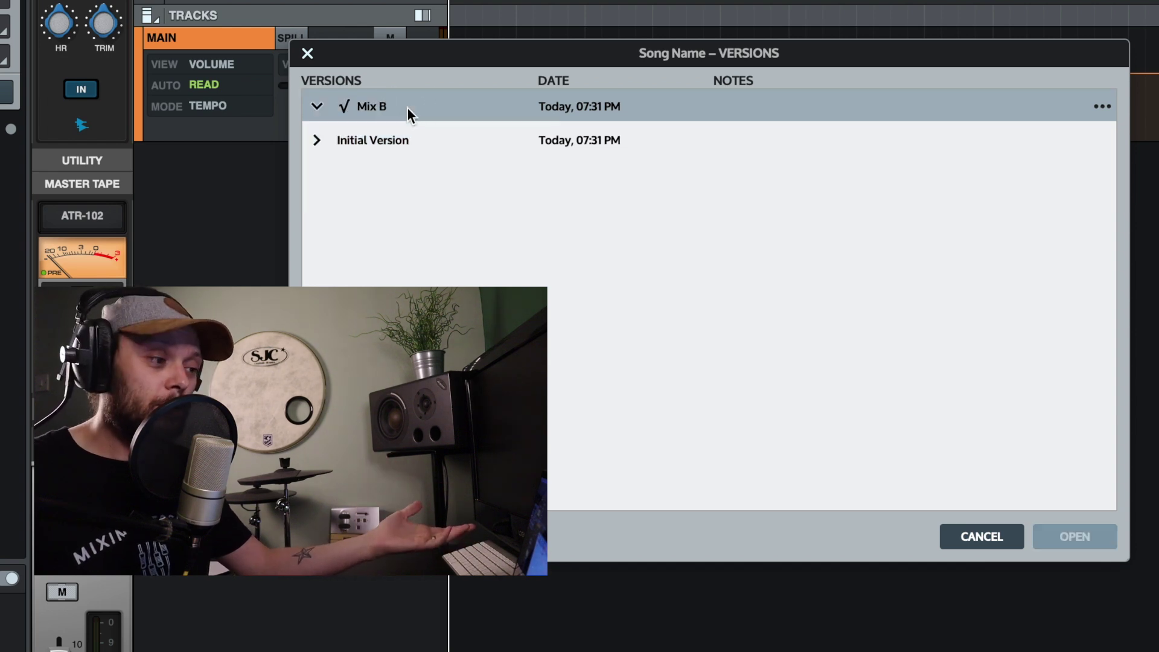
Rename Initial Version to 'Mix A' and open it as the working version
click(371, 142)
right_click(372, 141)
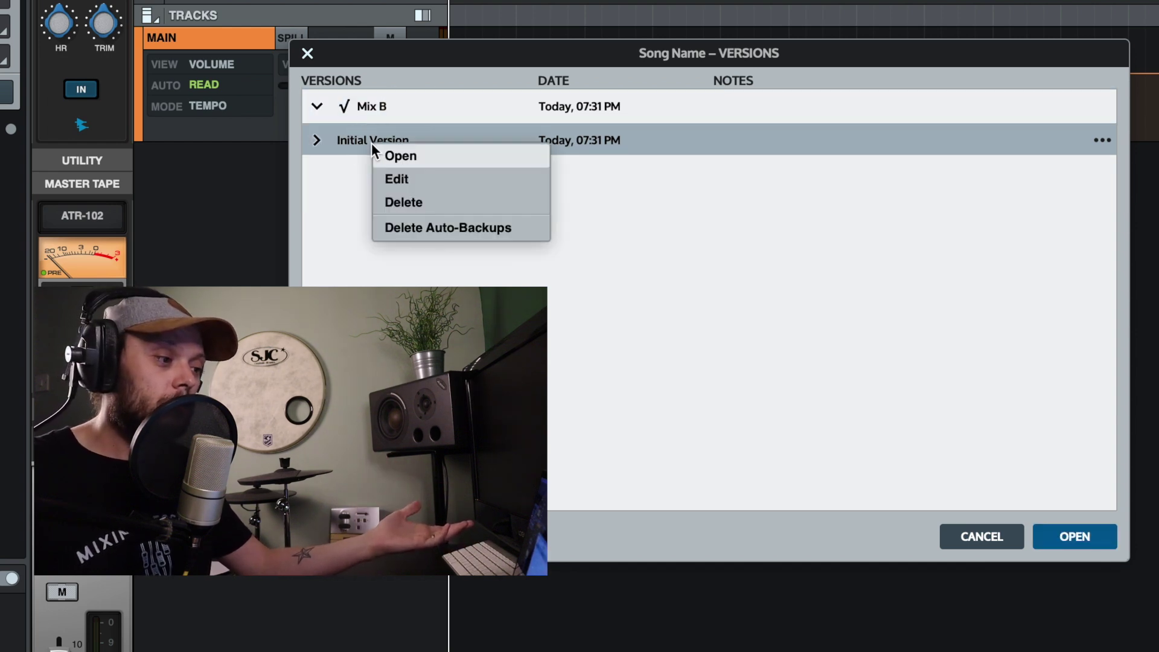
click(398, 176)
text(Mi)
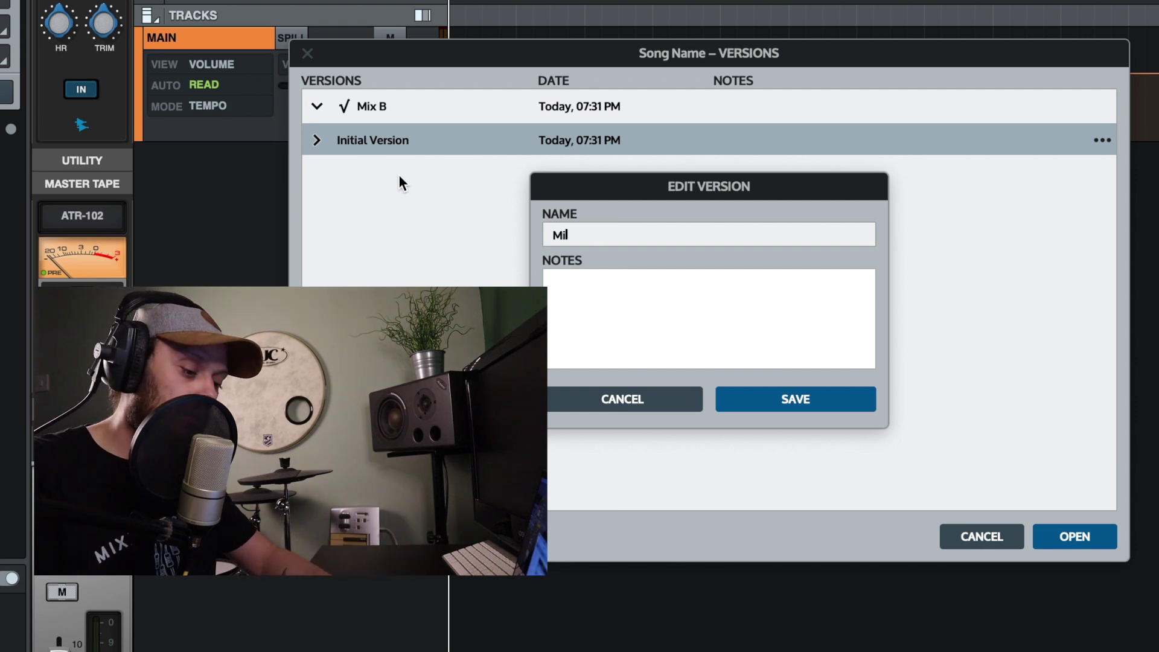
text(x A)
key(Return)
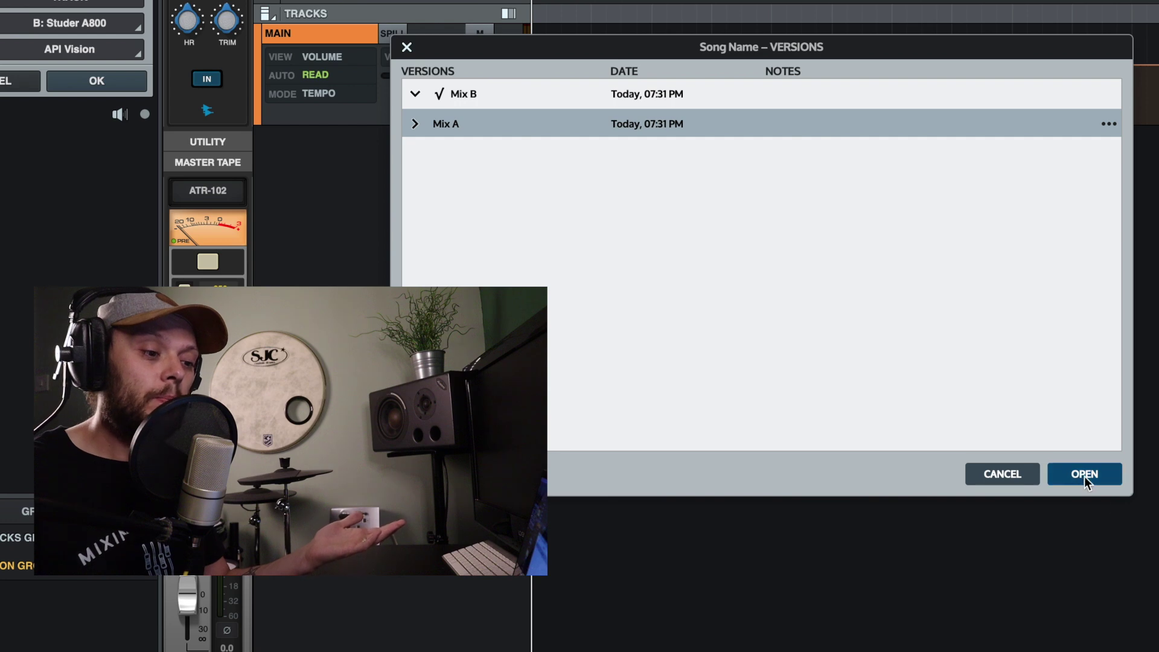
click(1085, 534)
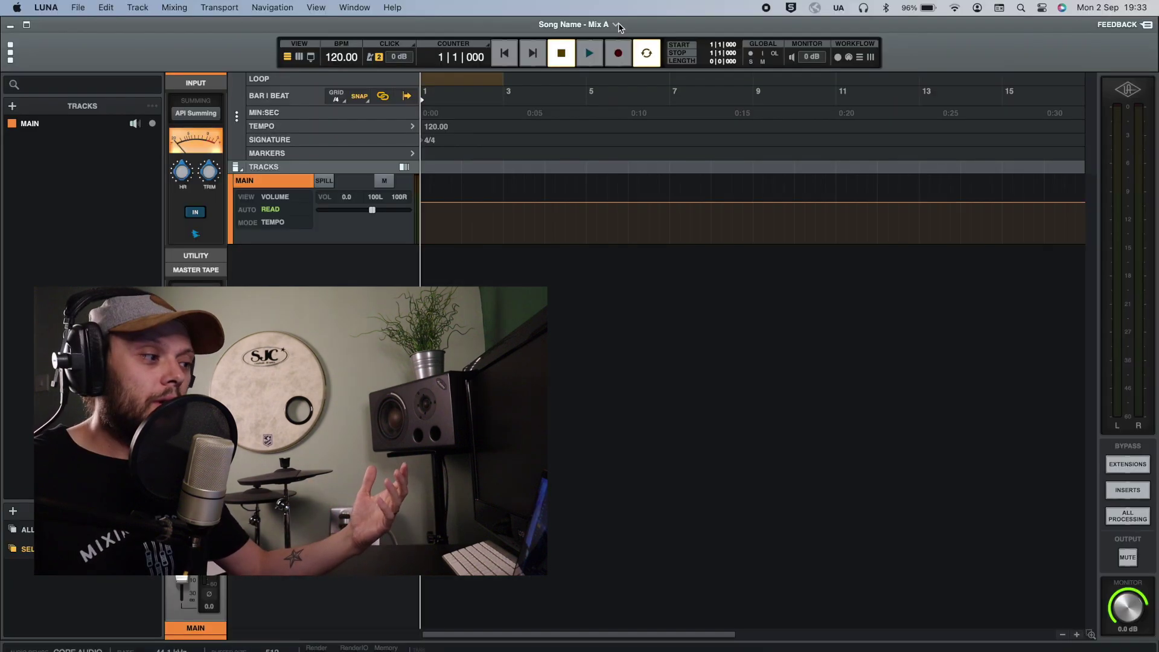
Save a new version named 'Instrumental' and show the Versions and Bookmarks list
click(79, 8)
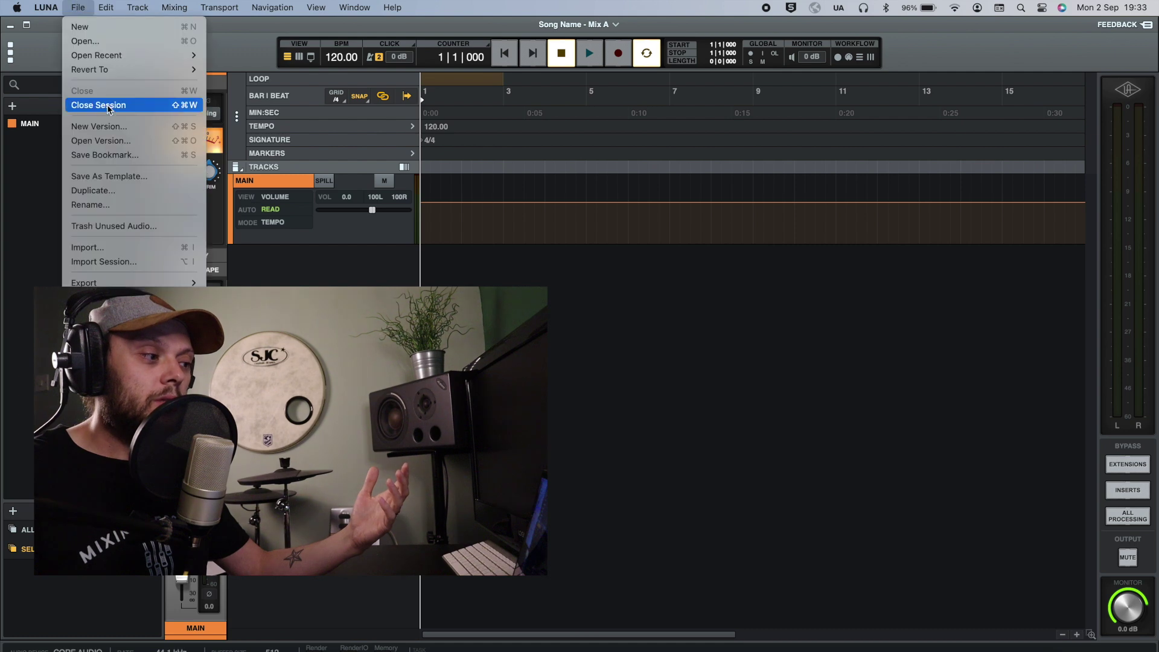
click(90, 121)
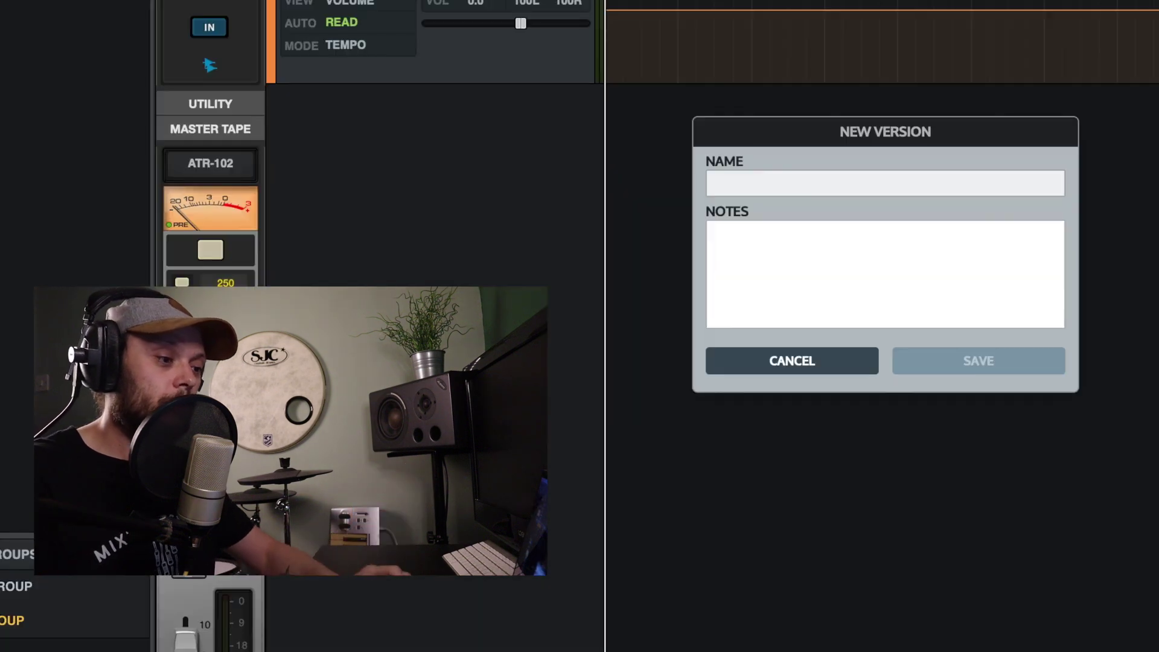
text(Instrum)
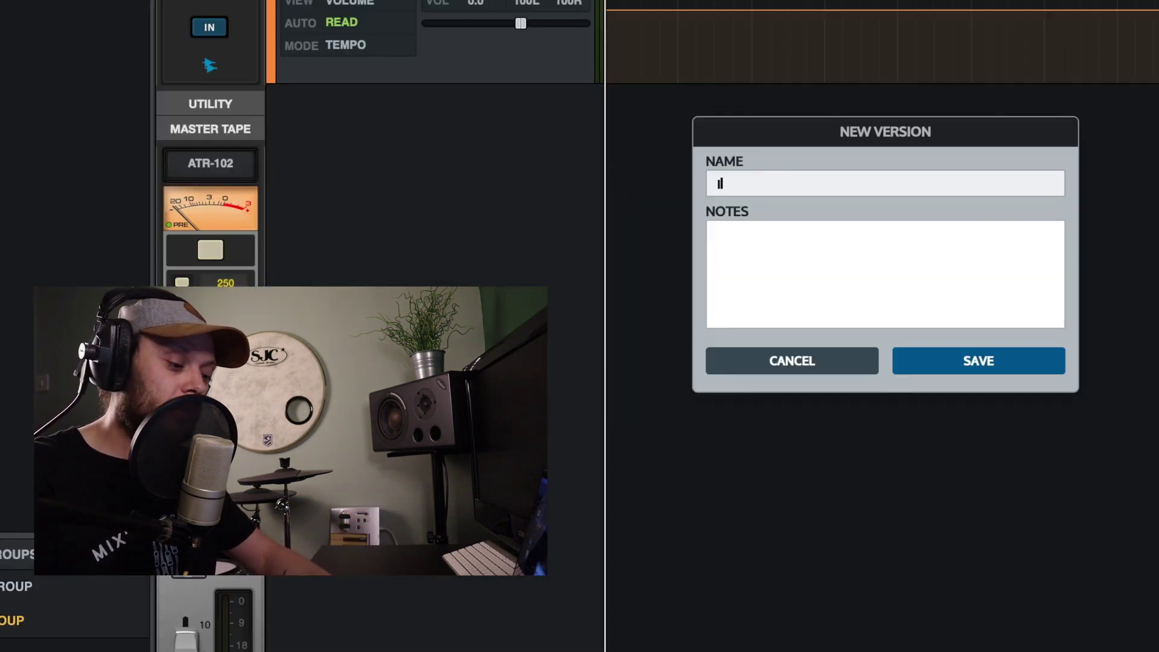
text(ental)
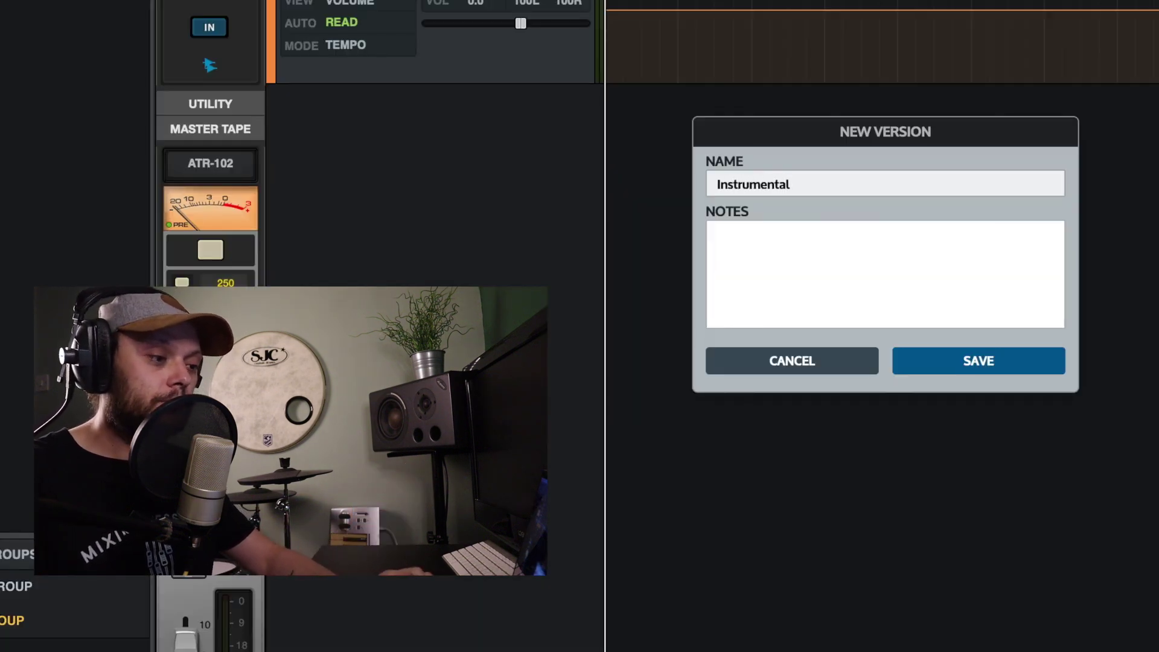
key(Return)
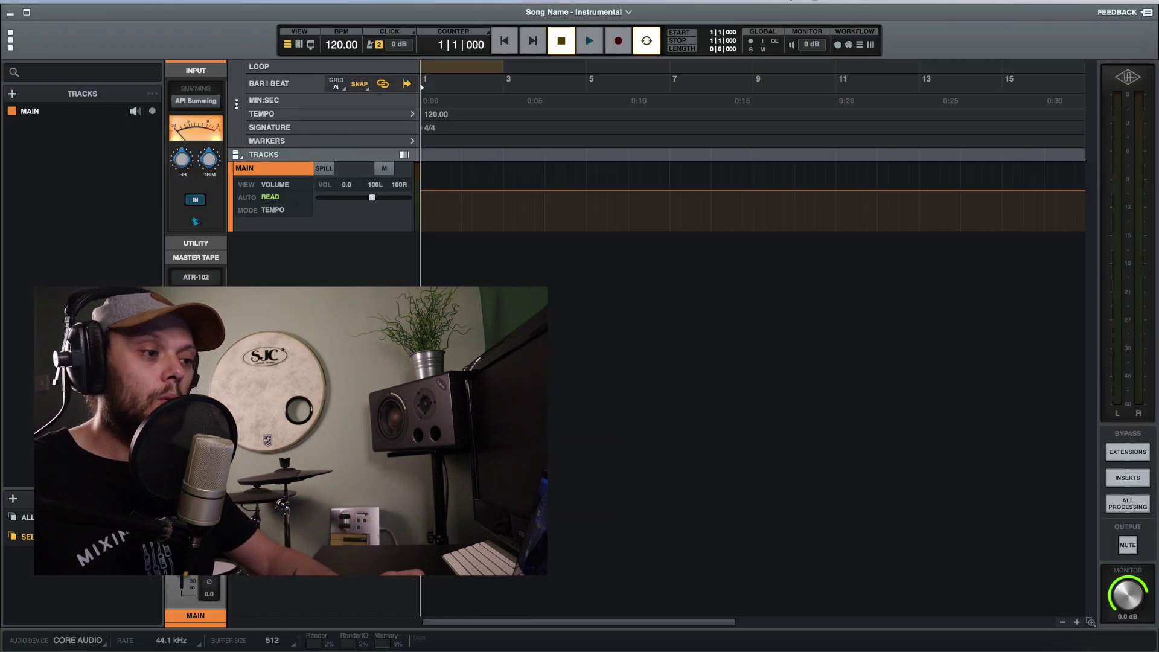
click(628, 12)
click(583, 109)
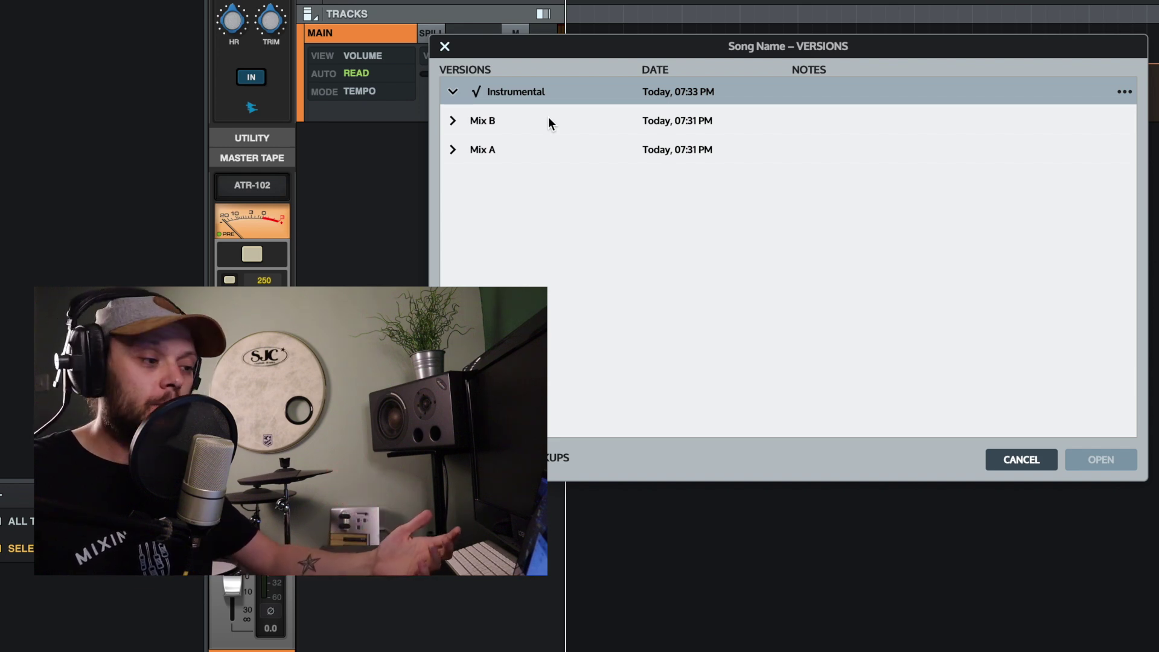
Load the Mix A version from the versions list
double_click(497, 150)
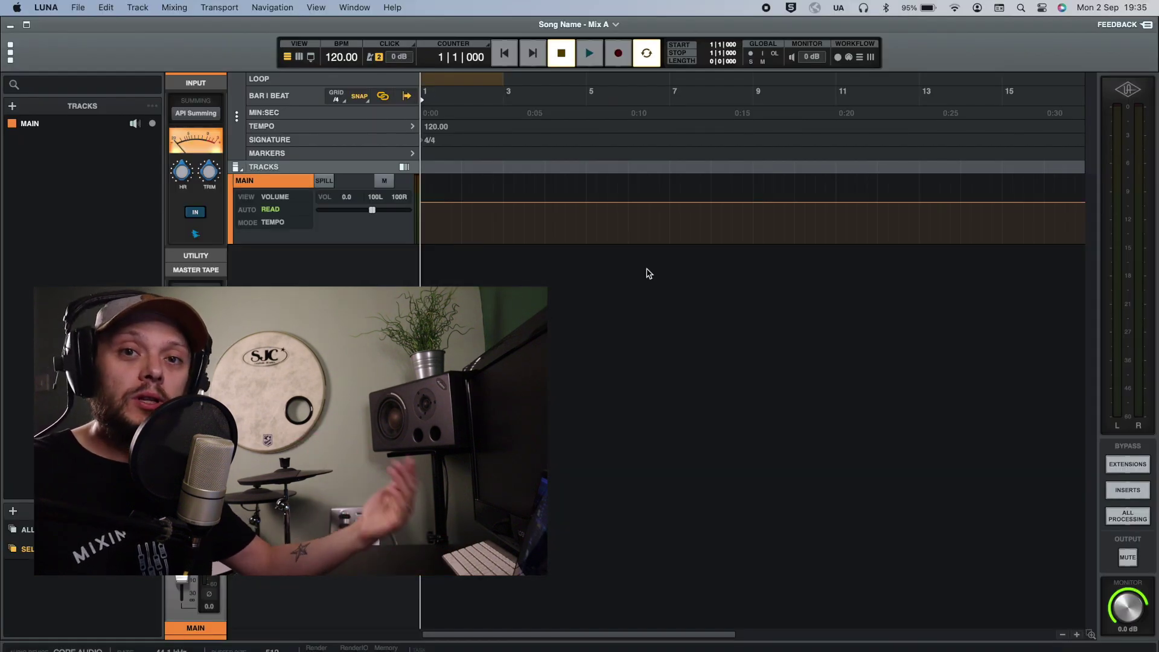
click(75, 8)
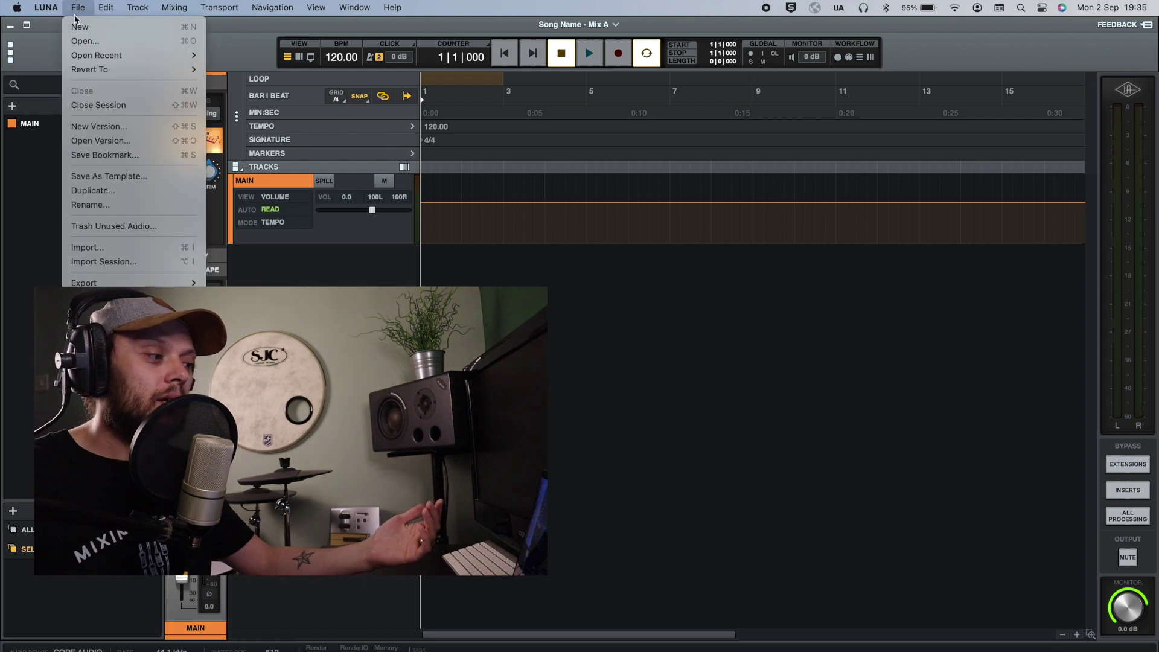
Save a bookmark named 'Editing Complete' on the Mix A version
click(111, 155)
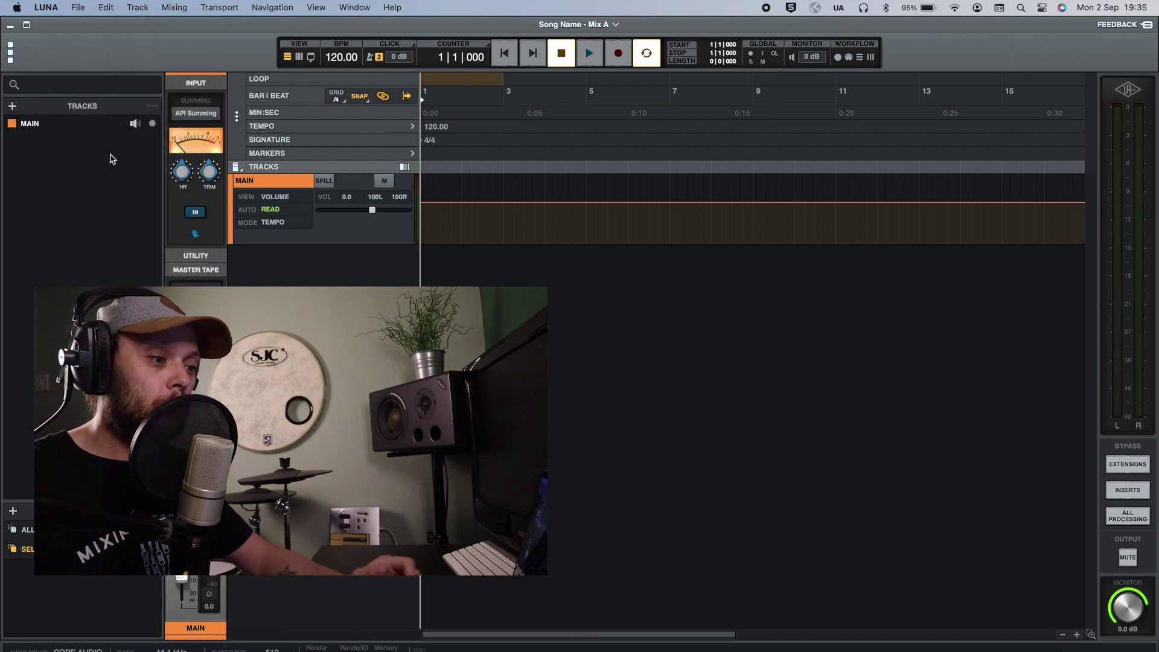
text(Edit)
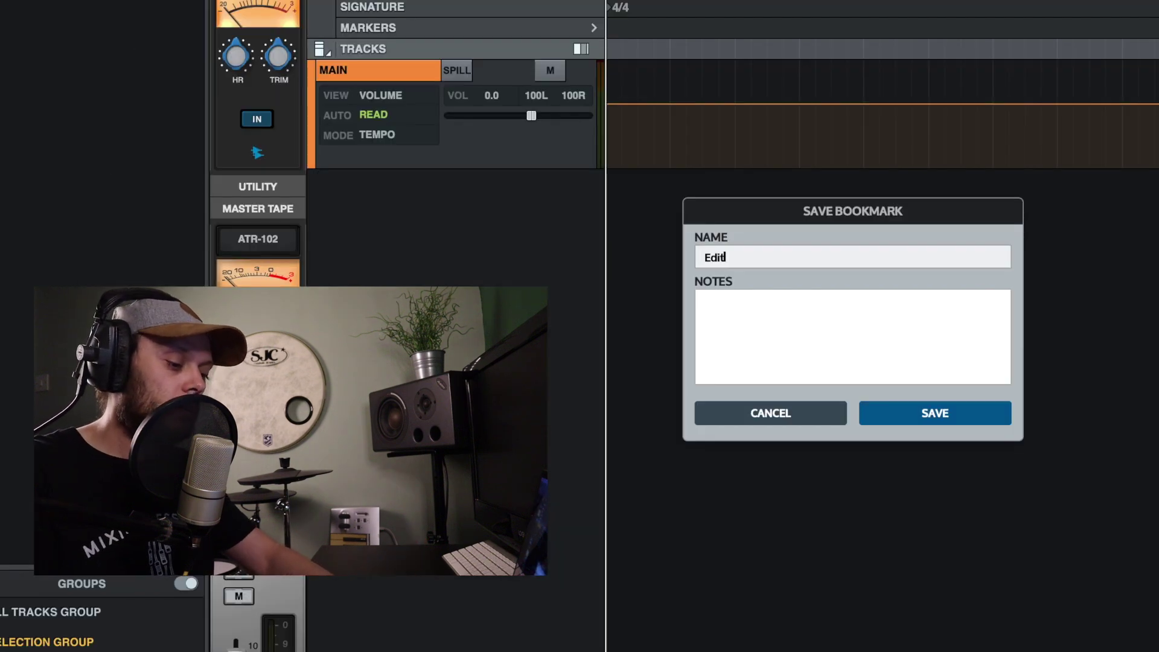
text(ing Complete)
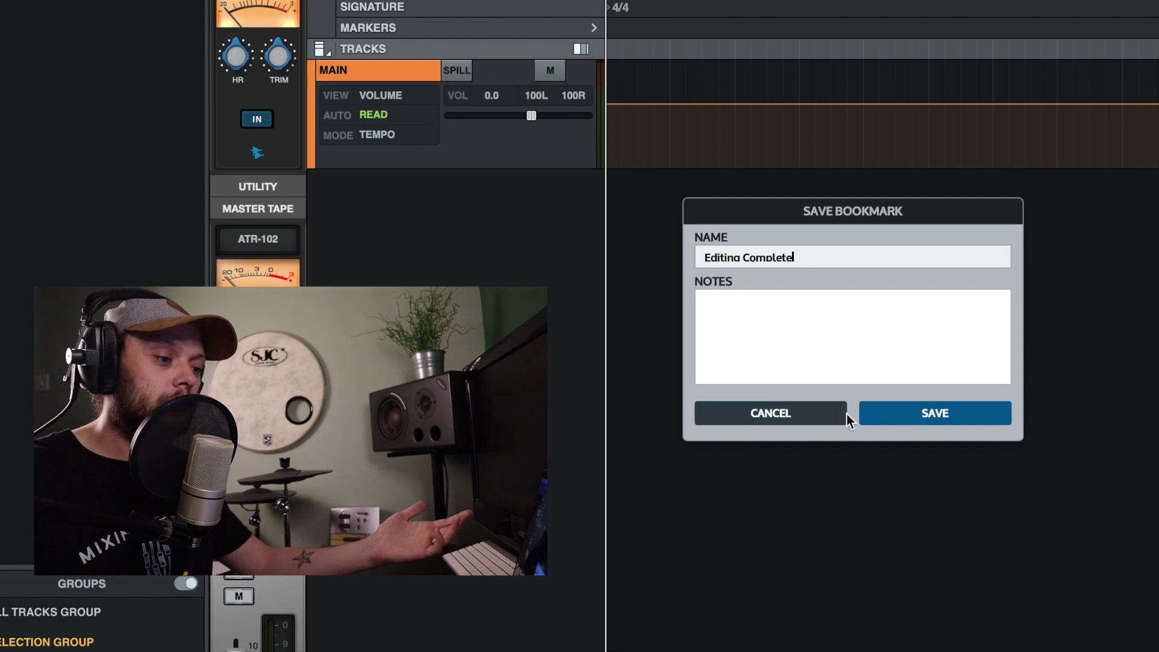
click(898, 421)
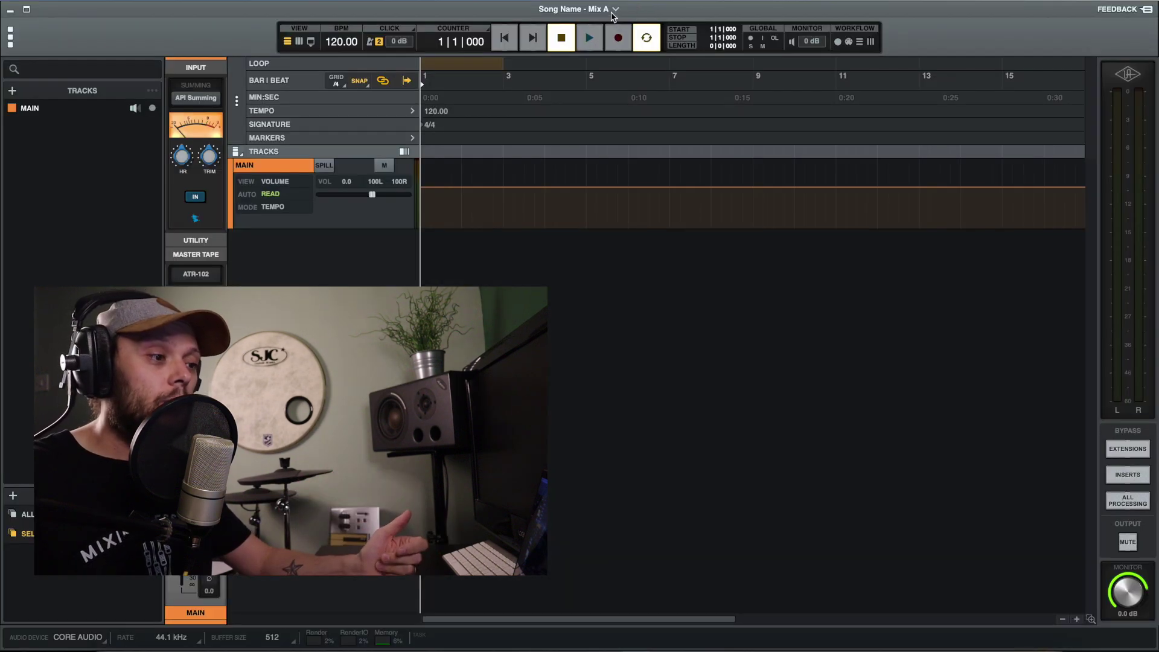
click(613, 10)
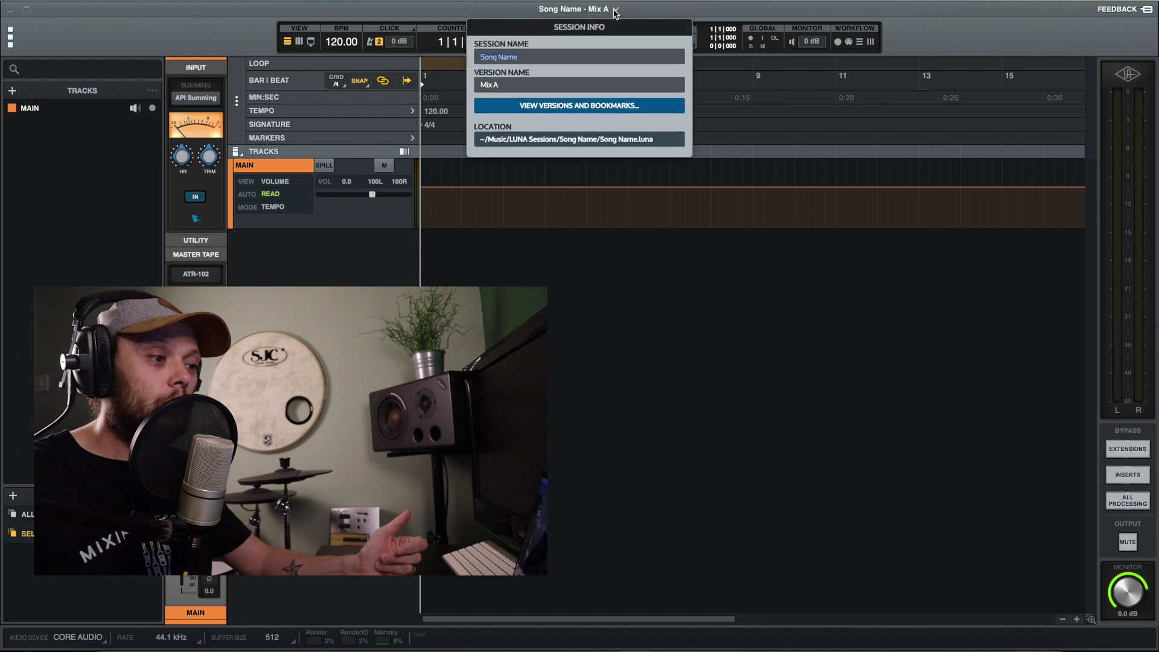
Select and open the Instrumental version from the Versions and Bookmarks list
click(593, 108)
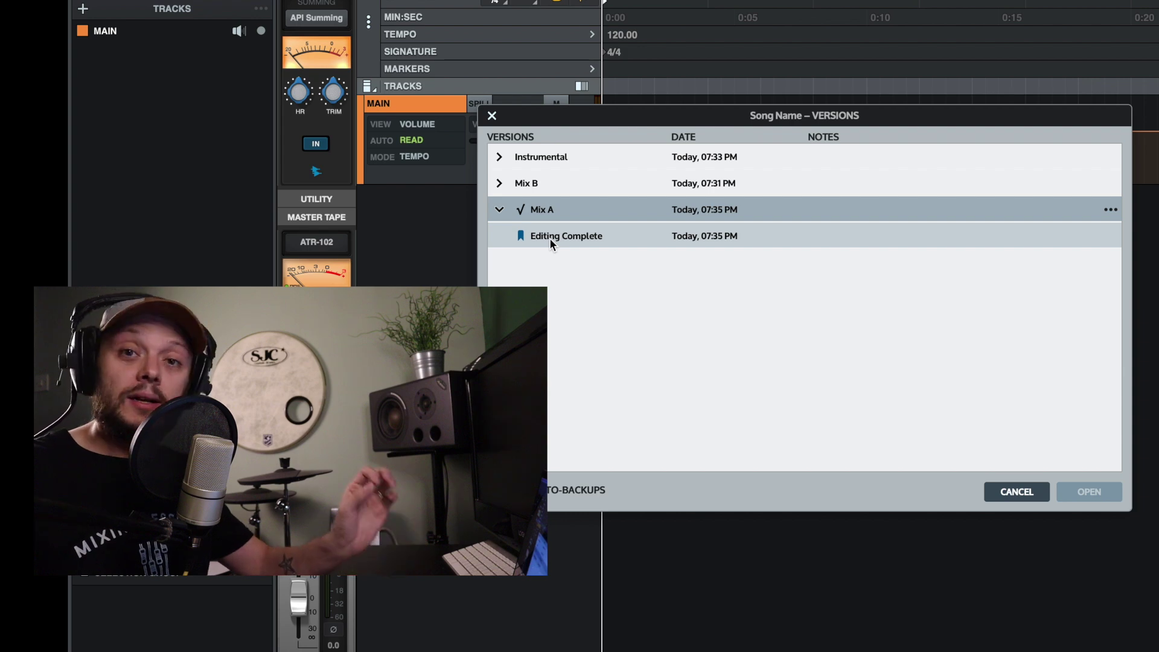
click(554, 159)
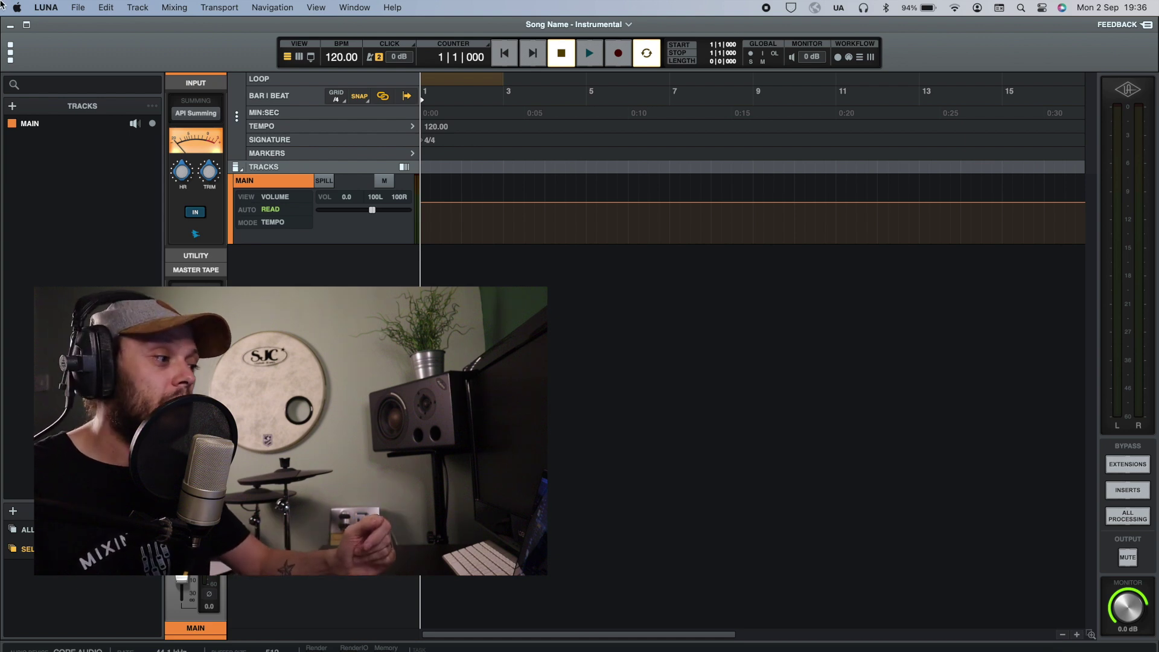
Save a 'Static Mix complete' bookmark on Instrumental, then bring up the versions list
click(81, 7)
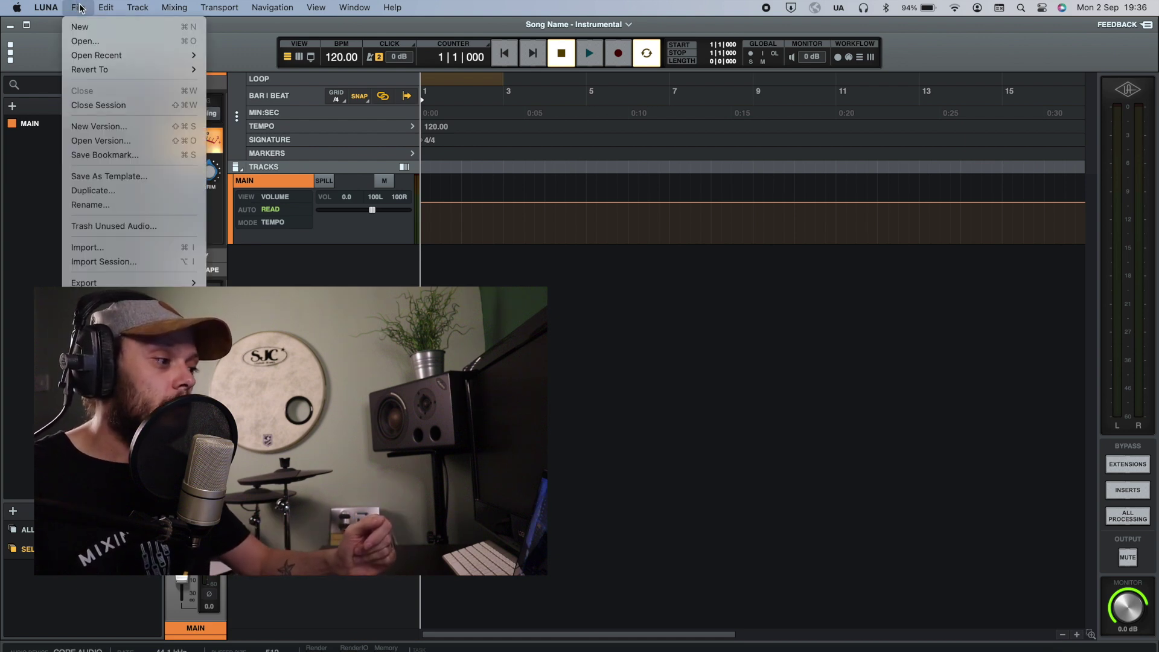
click(130, 155)
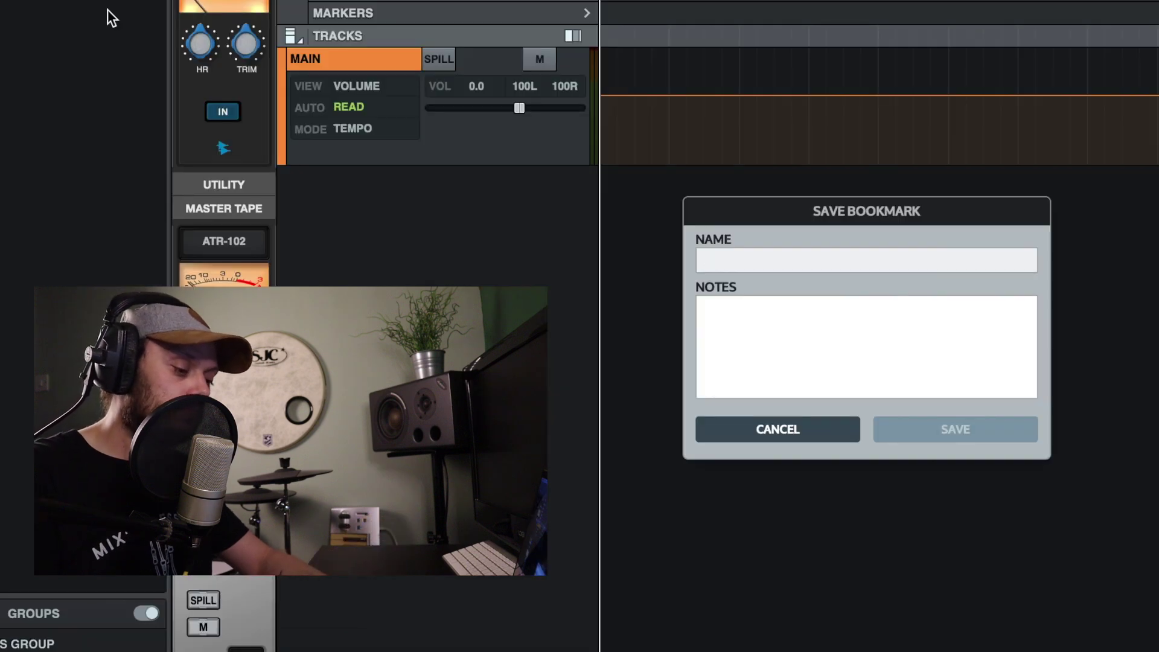
text(Static Mix complete)
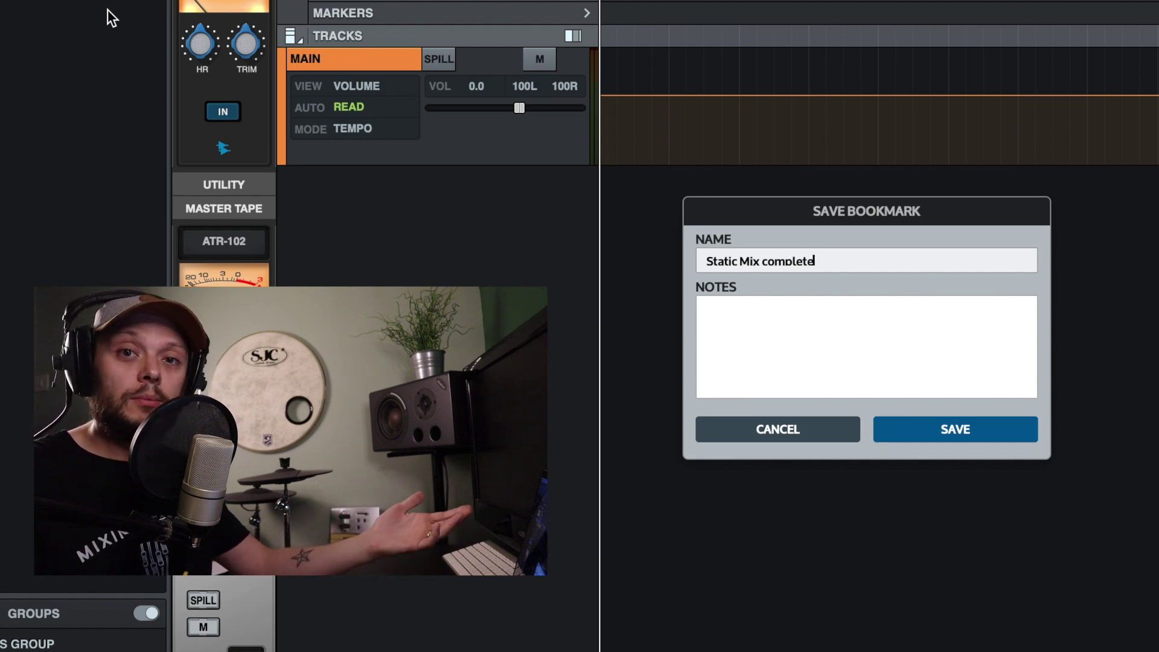
click(921, 431)
click(627, 12)
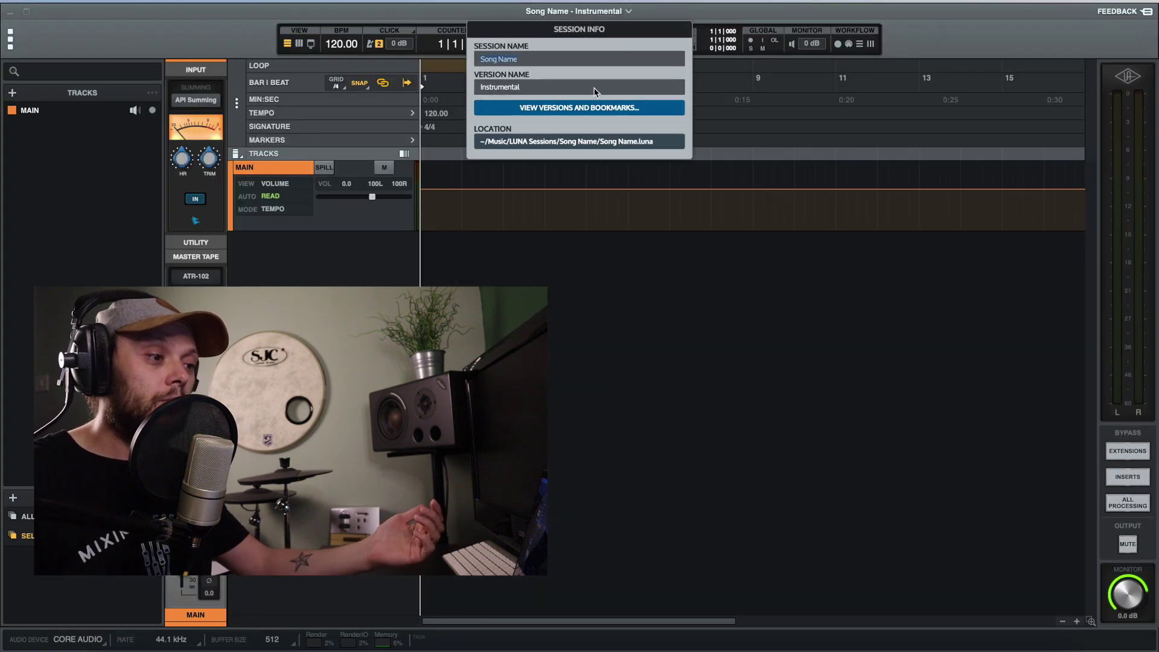
click(580, 106)
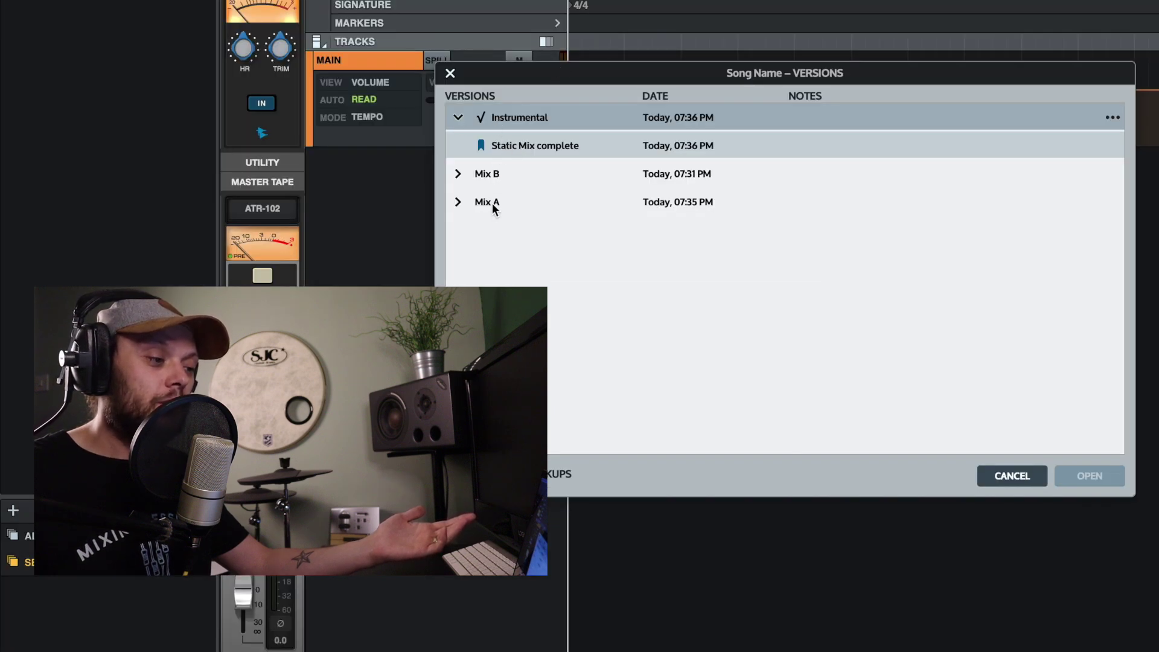
Expand Mix B and Mix A in the list to reveal the 'Editing Complete' bookmark
click(458, 173)
click(458, 203)
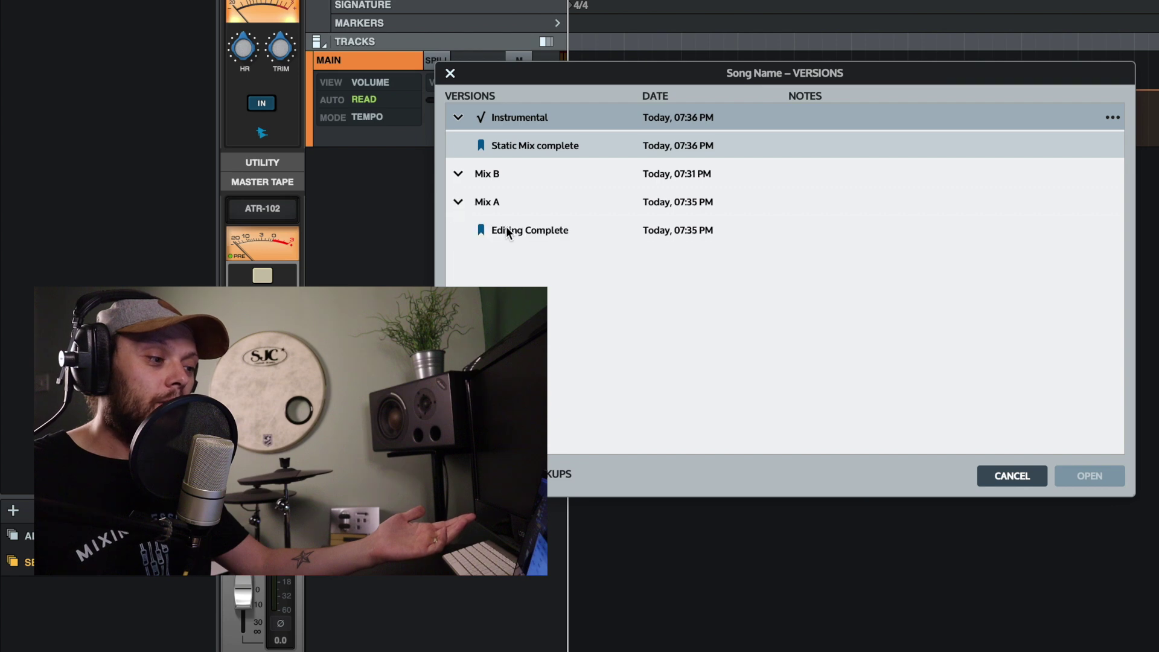